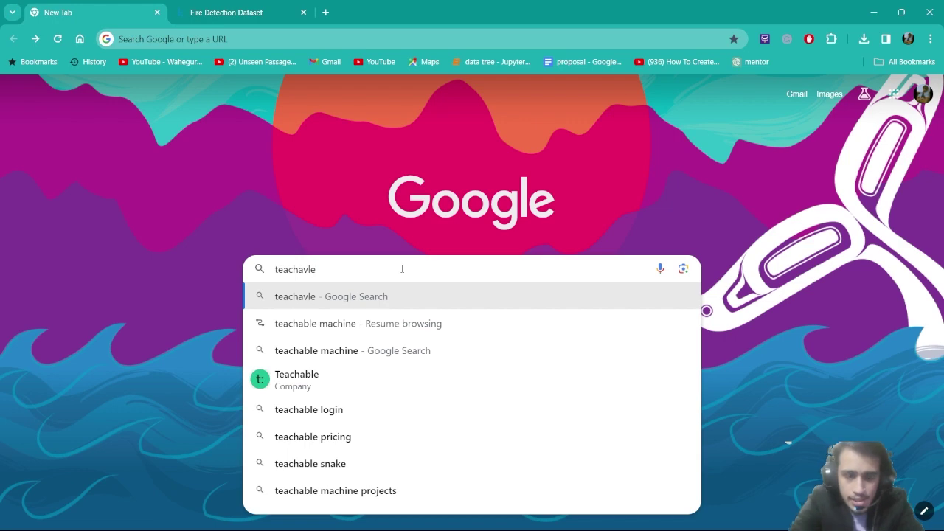
# Open the Teachable Machine website from the browsing history results for "teachable machine" and dismiss the history view.
pyautogui.press('Return')
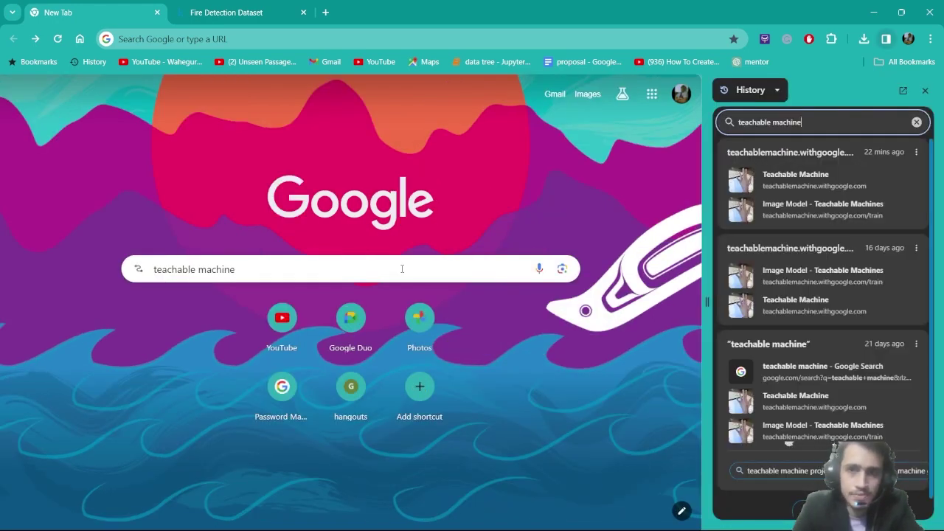
pyautogui.click(804, 179)
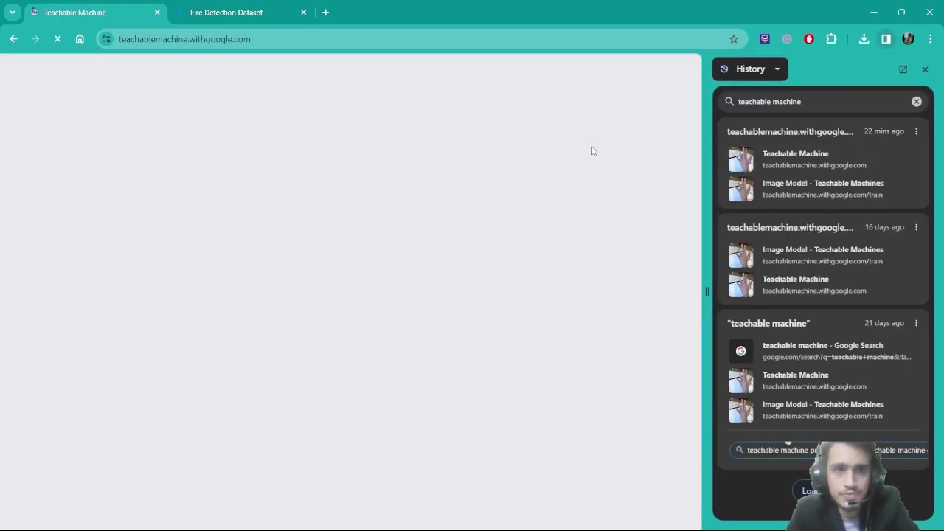
pyautogui.click(916, 101)
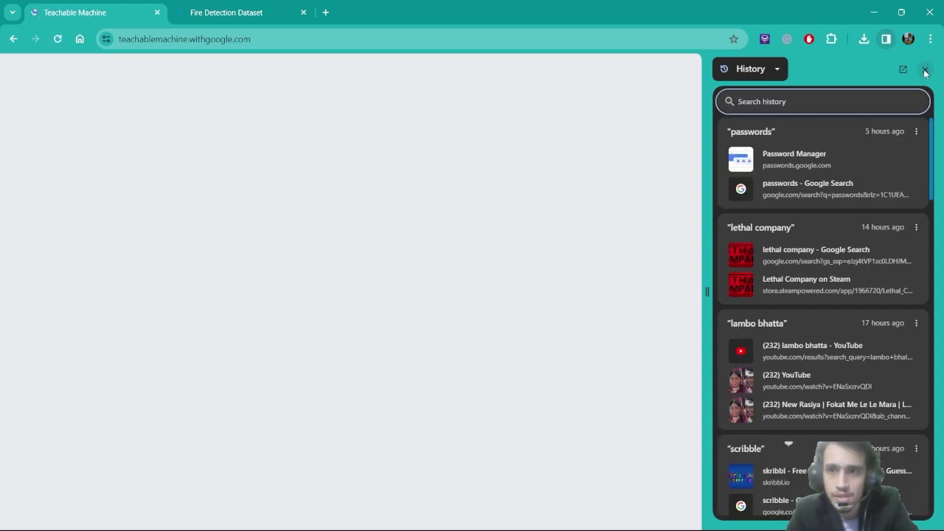
pyautogui.click(925, 68)
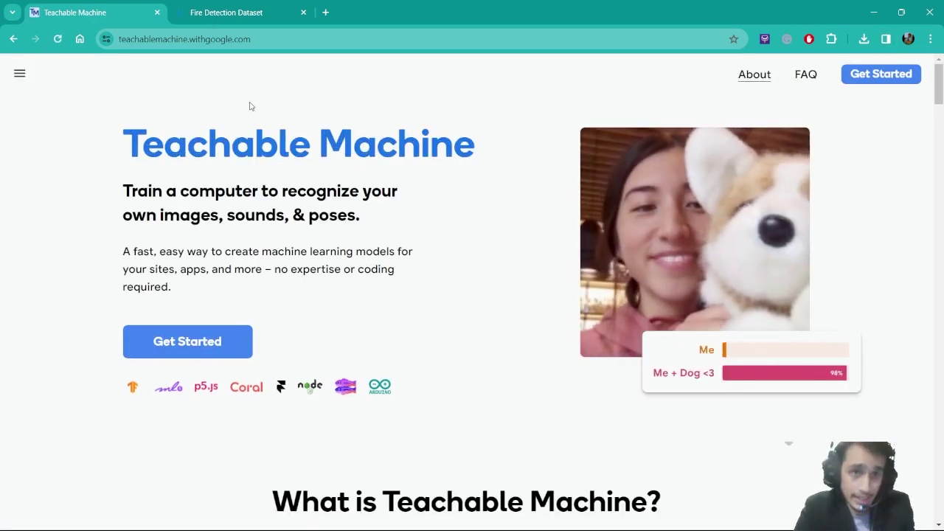
# Get started from the Teachable Machine home page to reach the new project choices.
pyautogui.moveTo(134, 39); pyautogui.dragTo(253, 109)
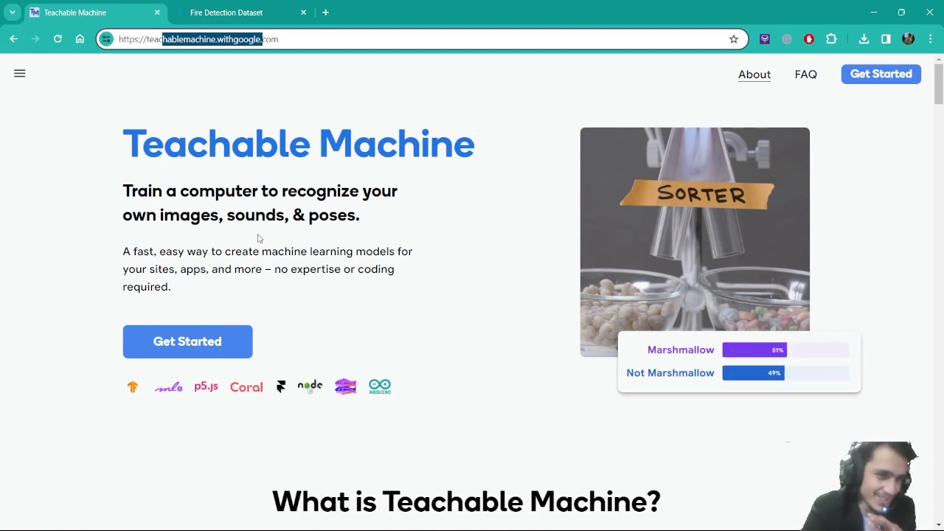
pyautogui.moveTo(163, 144); pyautogui.dragTo(430, 196)
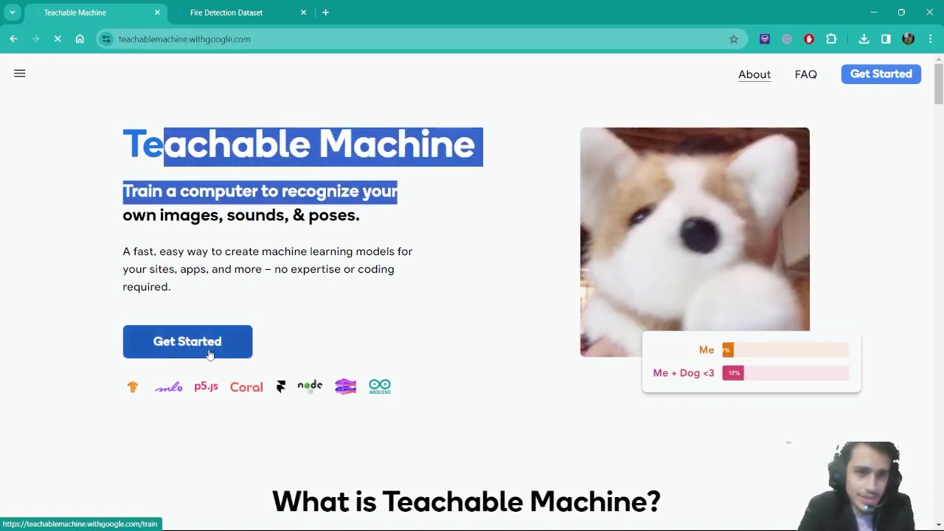
pyautogui.click(208, 354)
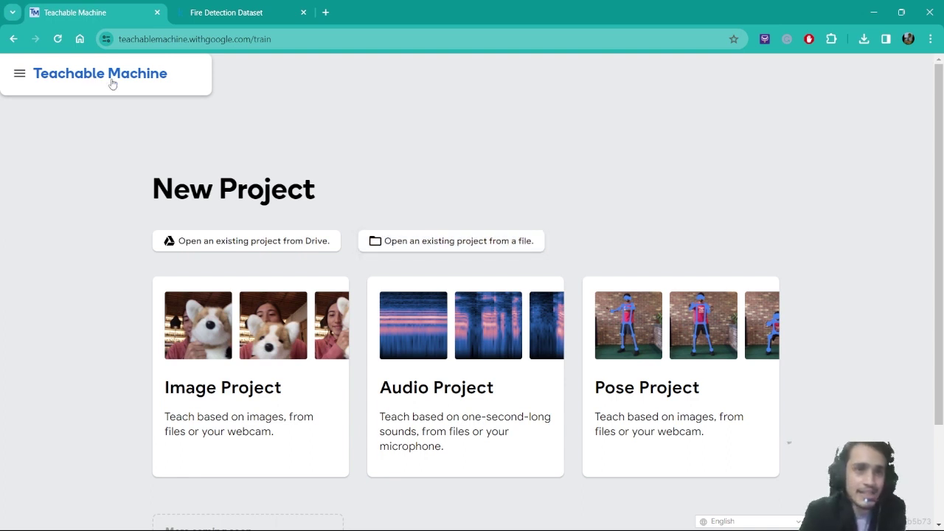
pyautogui.click(19, 73)
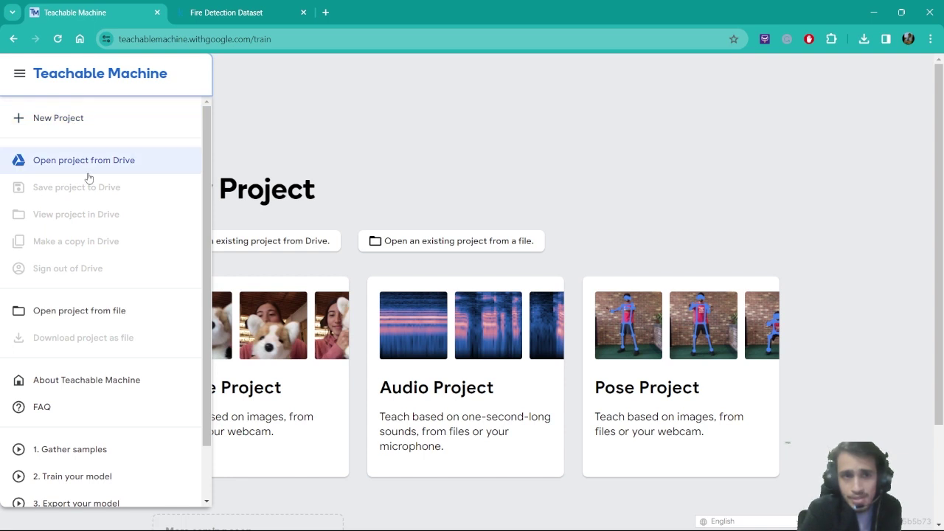
pyautogui.scroll(-2, 95, 406)
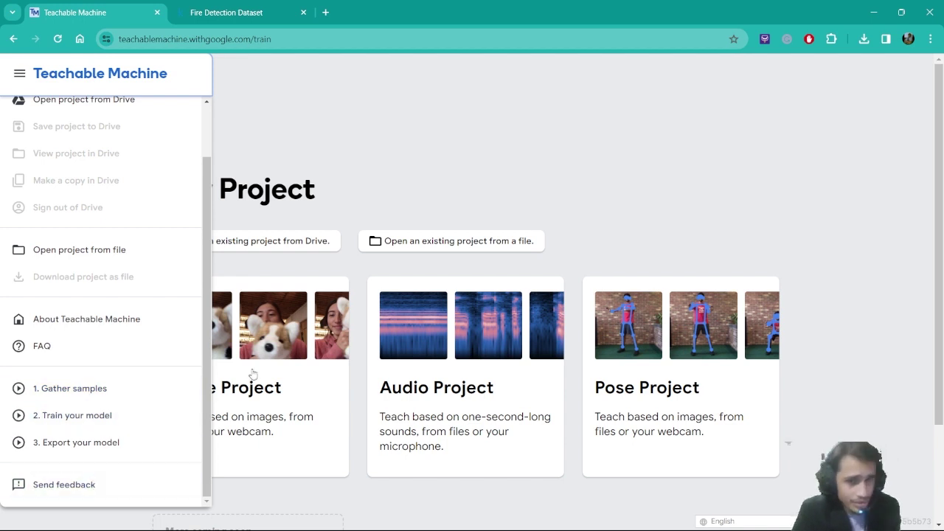
pyautogui.click(421, 169)
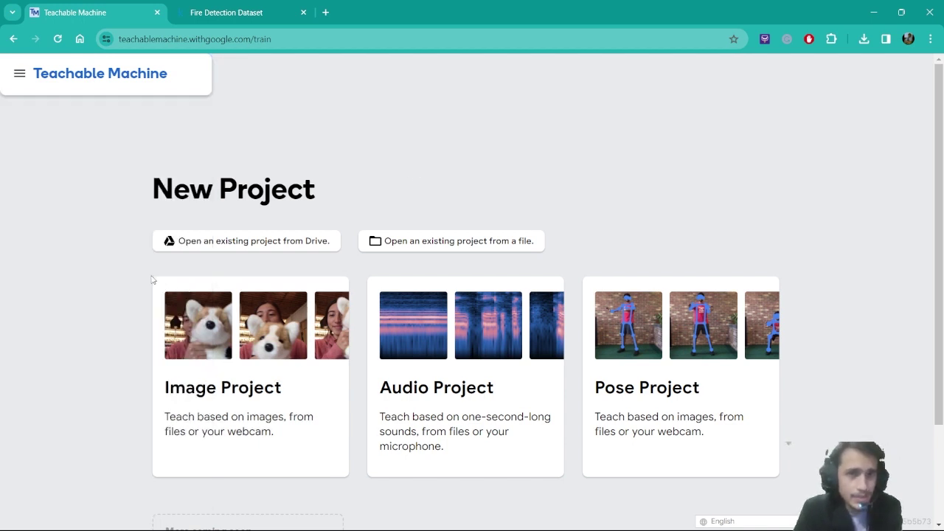
# Create a new image project using the standard image model.
pyautogui.click(260, 373)
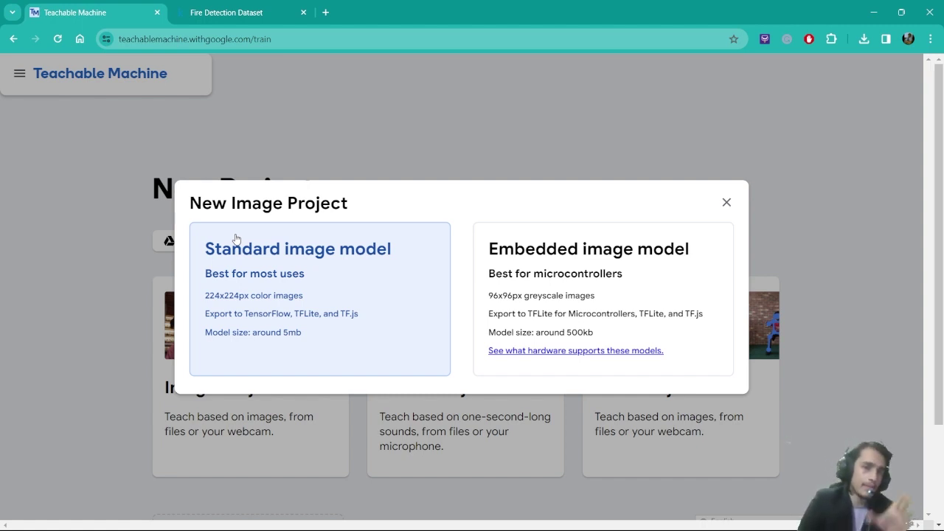
pyautogui.click(284, 277)
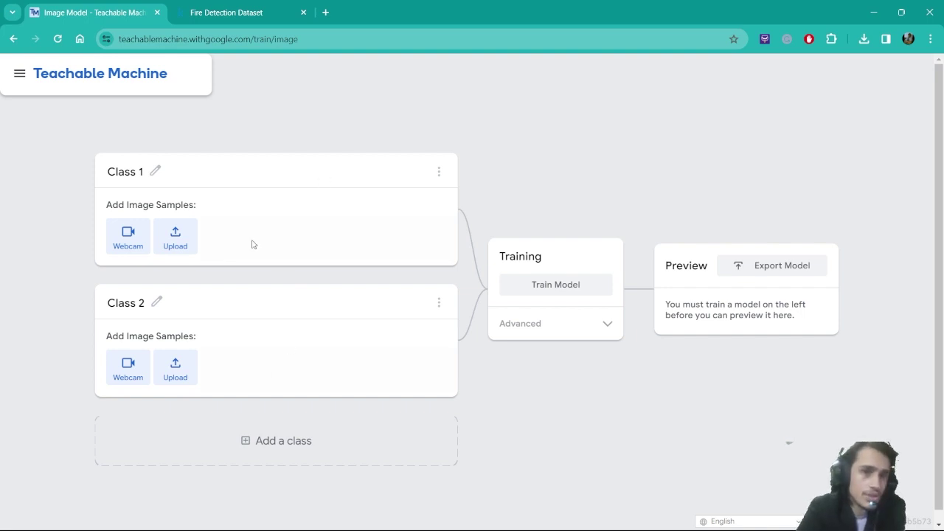
pyautogui.click(261, 440)
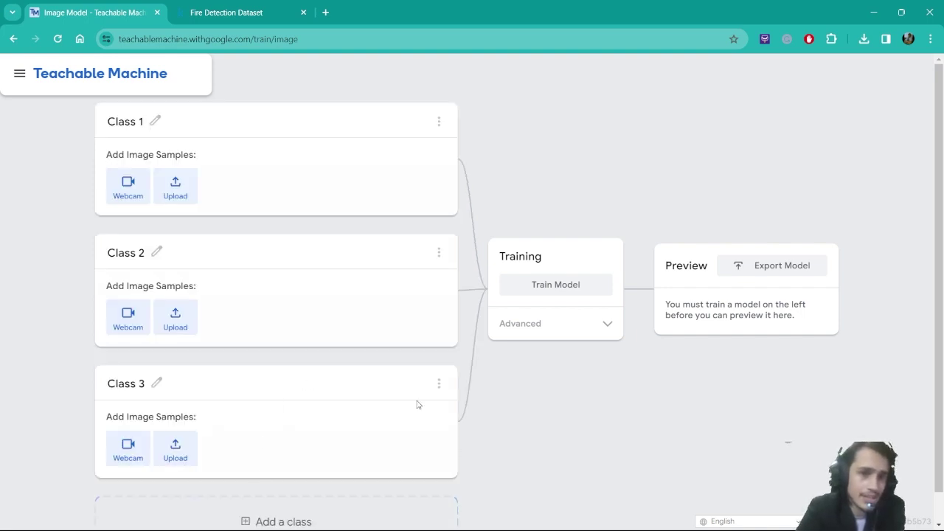
pyautogui.click(439, 385)
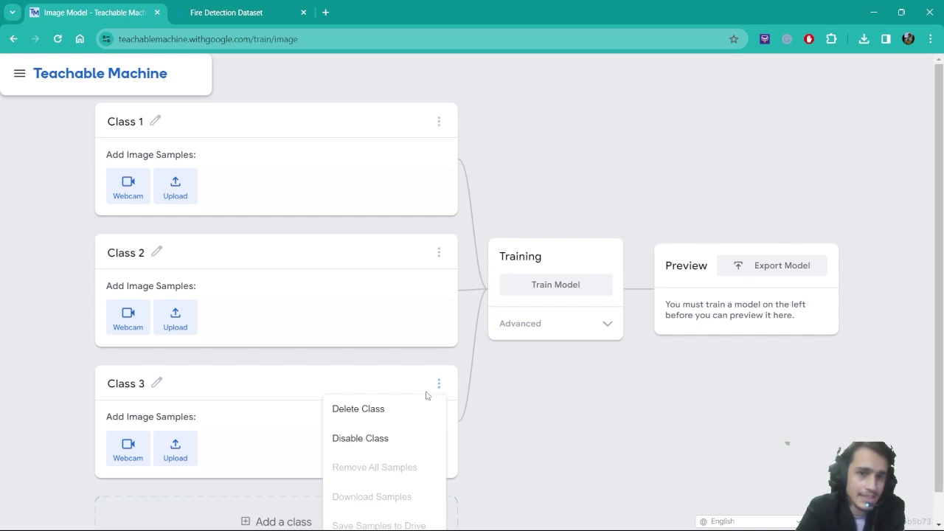
pyautogui.click(385, 409)
pyautogui.click(439, 302)
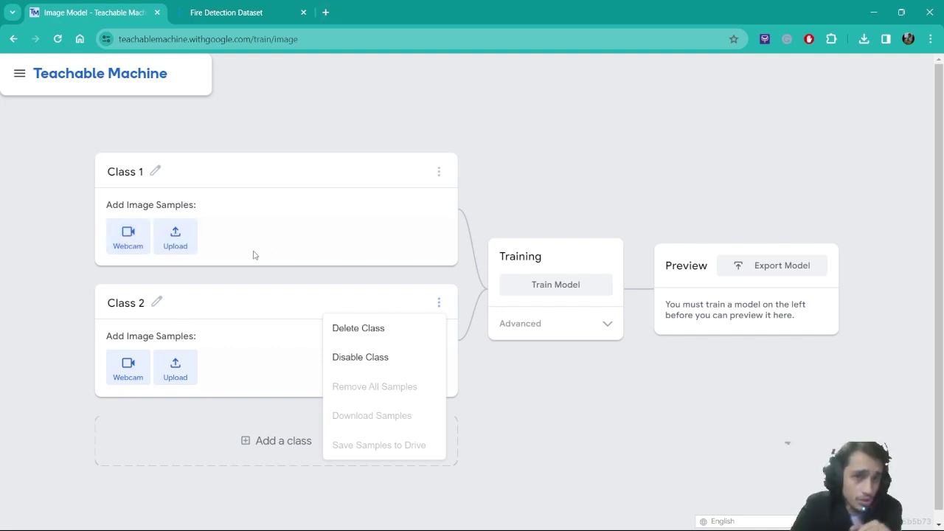
# Arrange the Teachable Machine project beside the File Explorer window and open folder 1 of the Fire-Detection dataset.
pyautogui.click(262, 9)
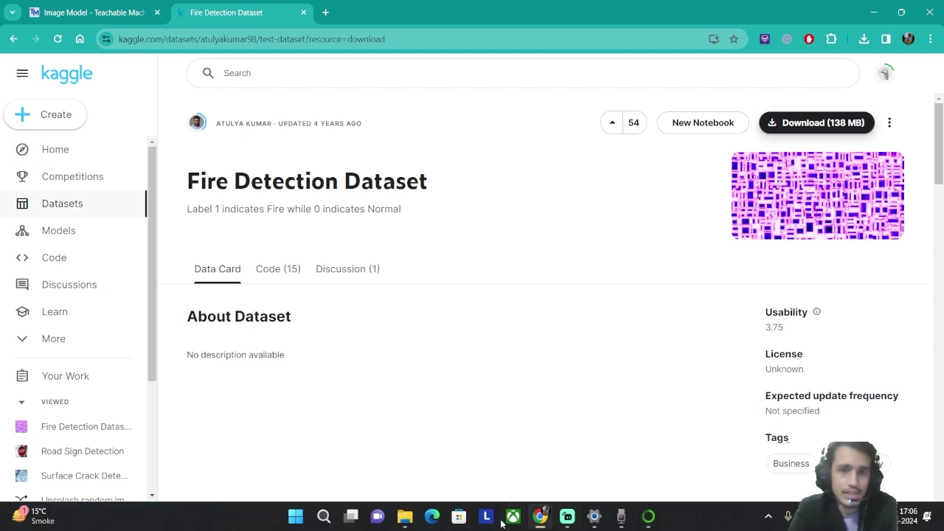
pyautogui.click(405, 516)
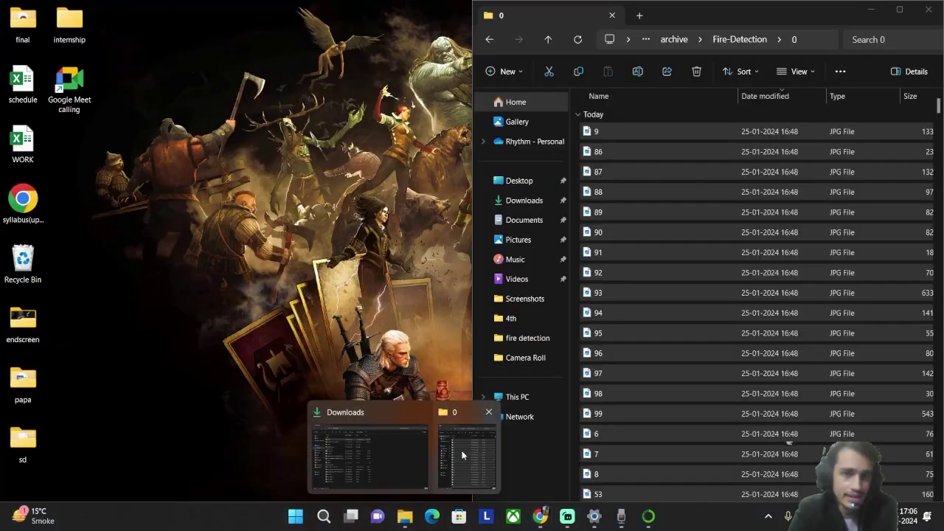
pyautogui.click(460, 450)
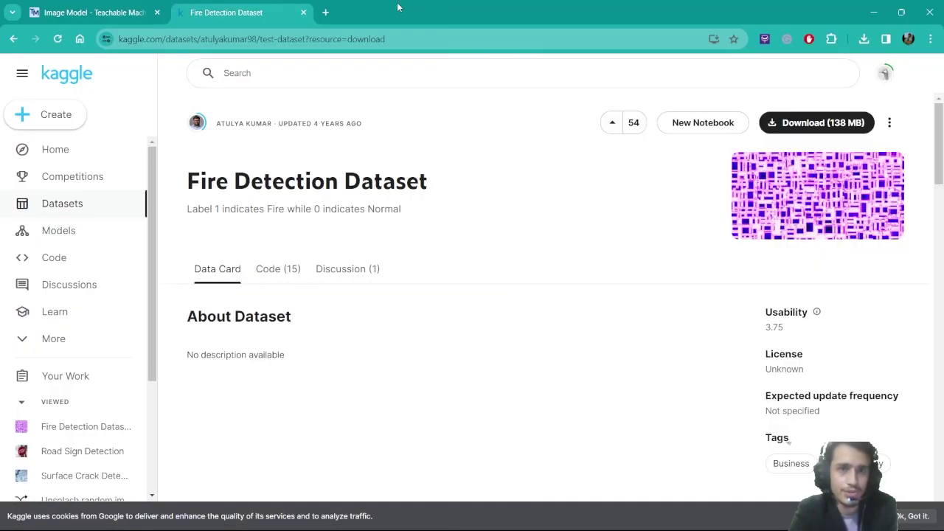
pyautogui.click(871, 9)
pyautogui.moveTo(902, 12)
pyautogui.click(841, 35)
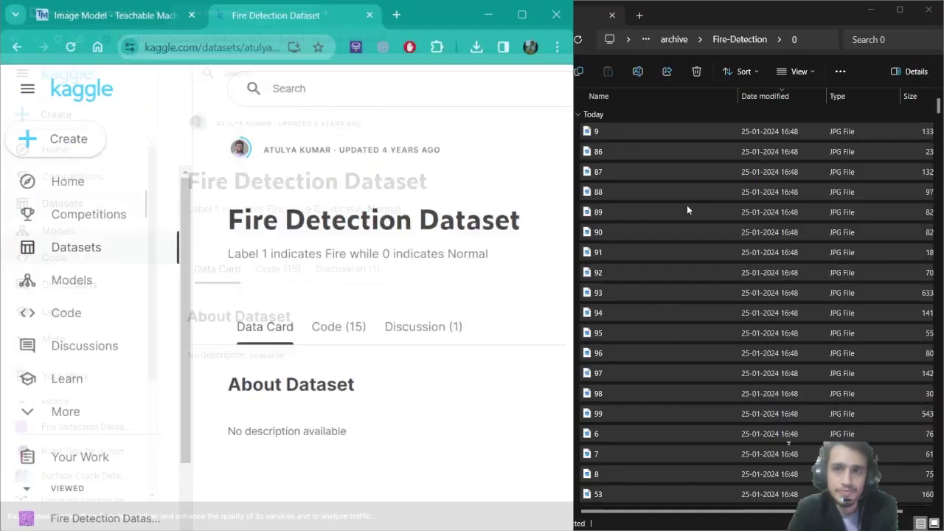
pyautogui.click(58, 21)
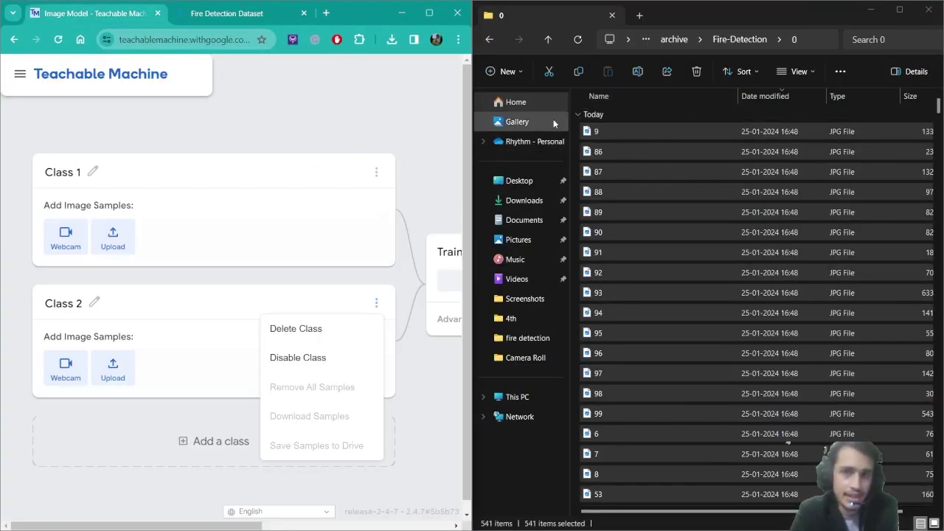
pyautogui.hotkey('alt', 'Left')
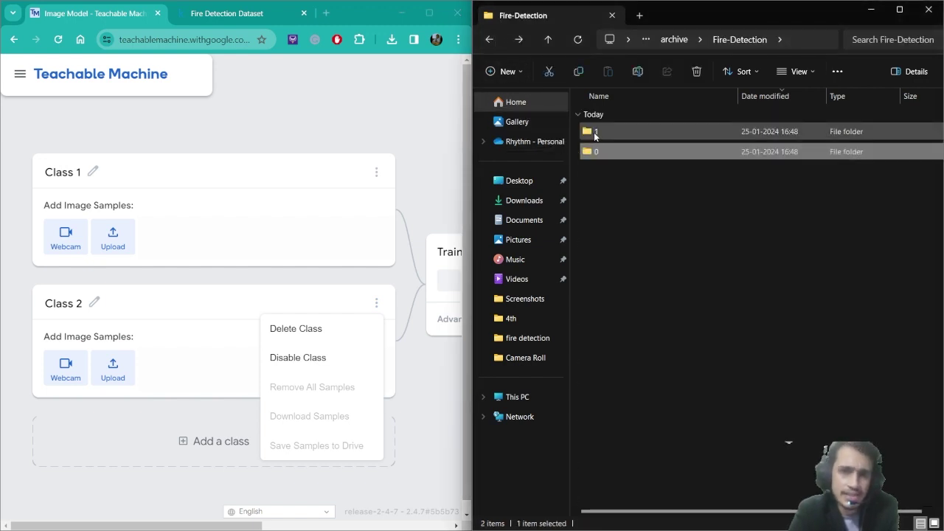
pyautogui.doubleClick(595, 132)
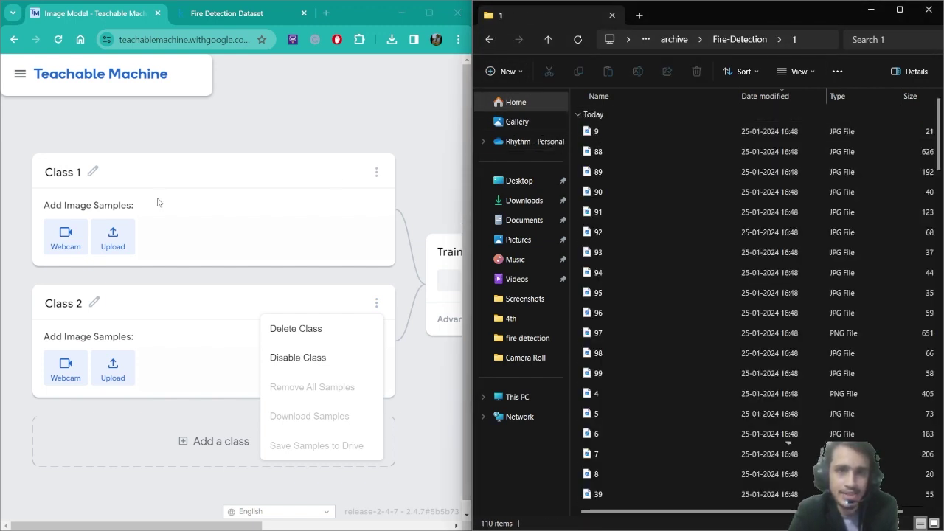
# Rename Class 1 as "fire" and Class 2 as "no_fire".
pyautogui.click(95, 170)
pyautogui.click(94, 171)
pyautogui.write('fire')
pyautogui.click(95, 302)
pyautogui.write('no')
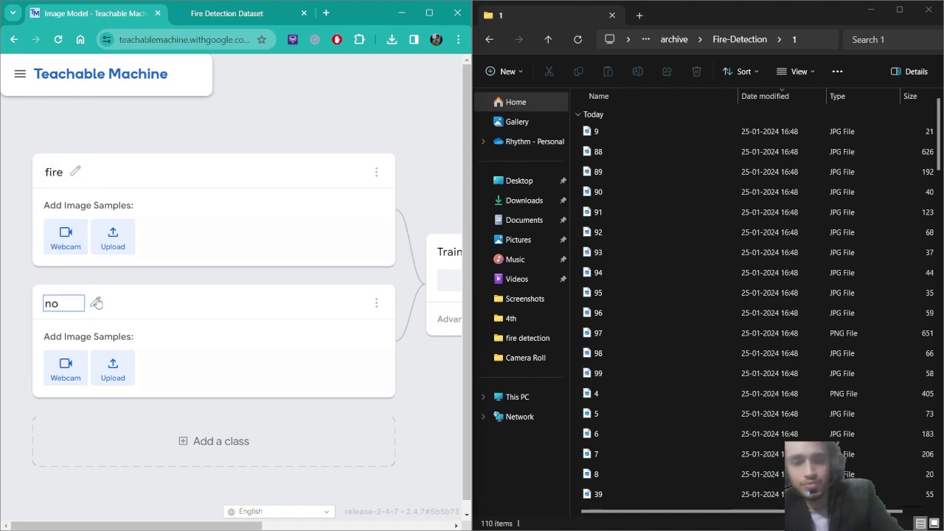
pyautogui.write('_fire')
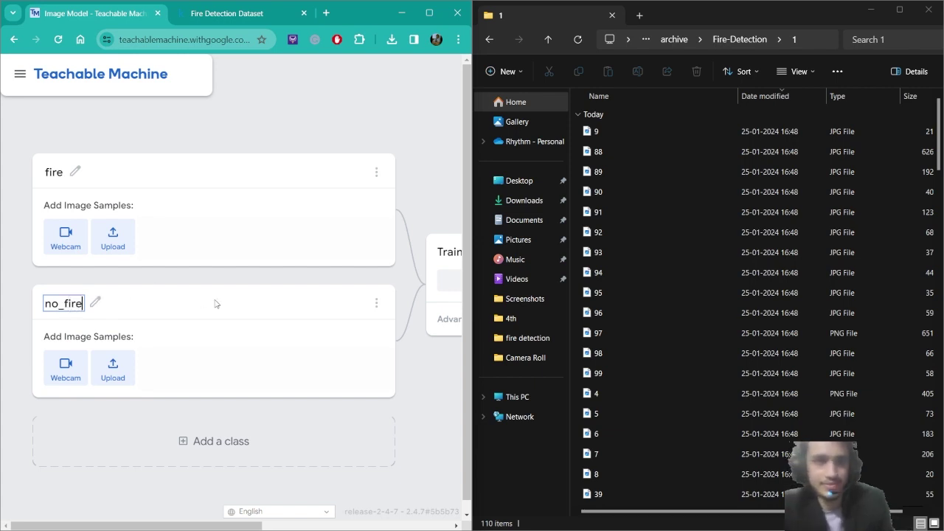
pyautogui.press('Return')
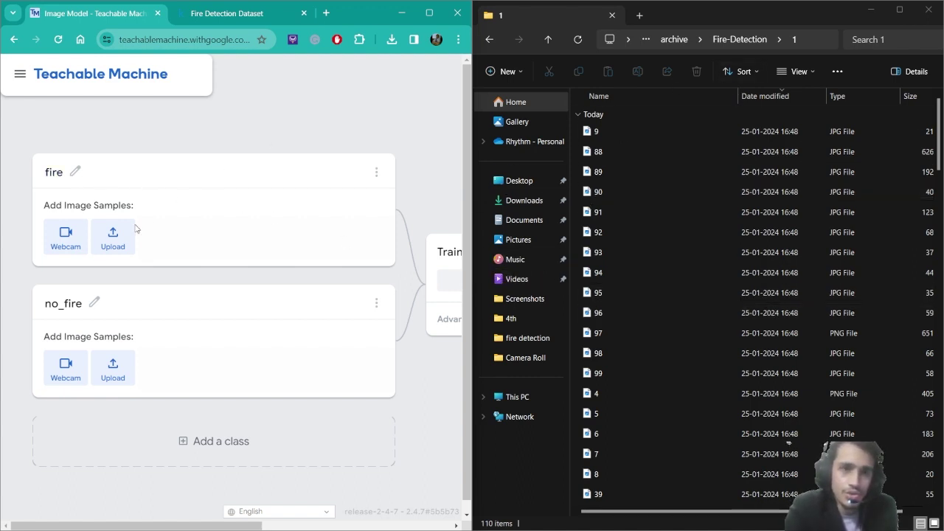
# Upload all images from the dataset's folder 1 as samples for the fire class.
pyautogui.click(585, 117)
pyautogui.hotkey('ctrl', 'a')
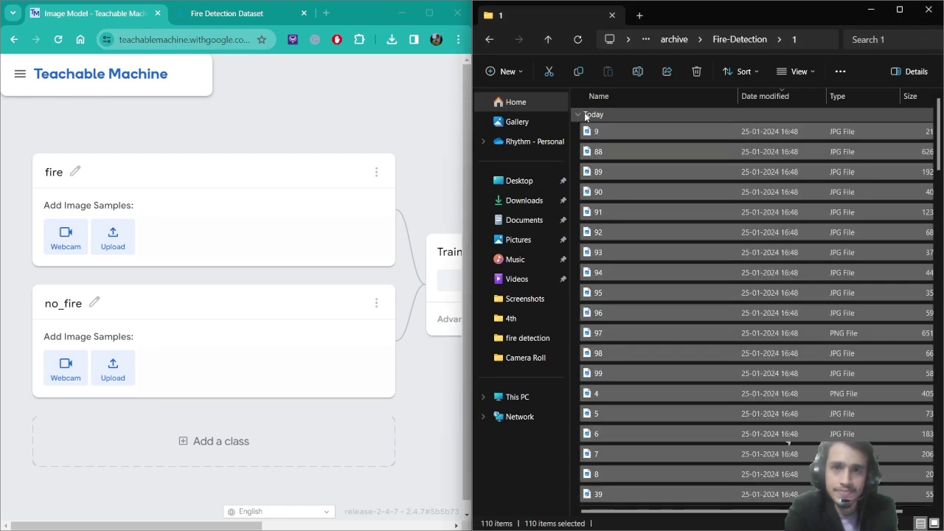
pyautogui.rightClick(627, 132)
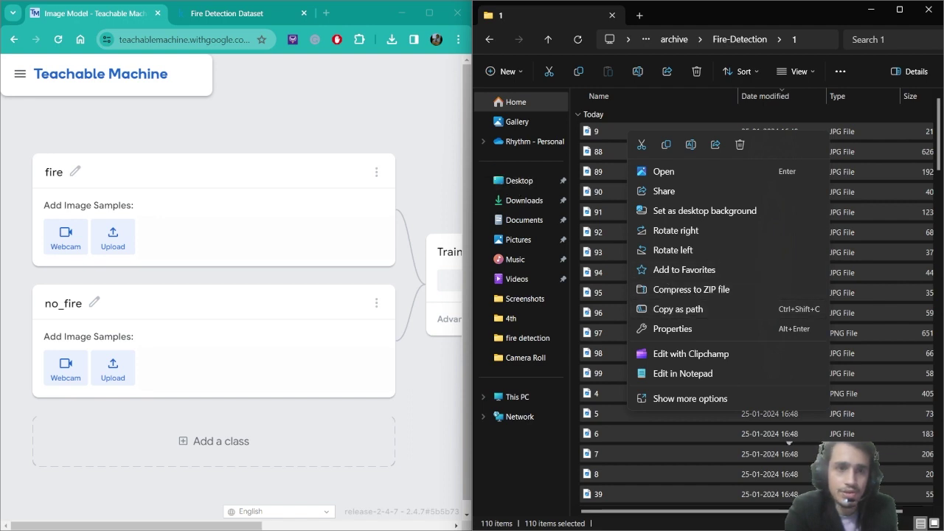
pyautogui.click(118, 237)
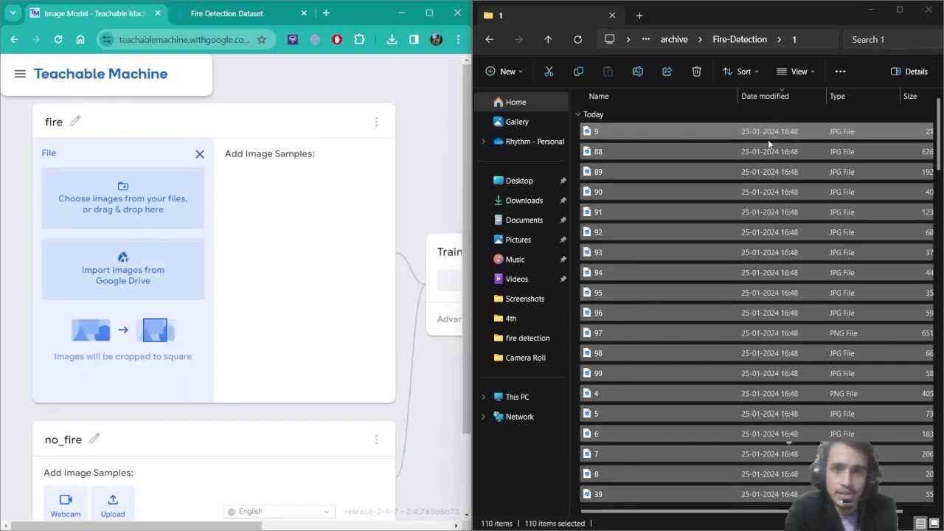
pyautogui.moveTo(771, 133); pyautogui.dragTo(92, 198)
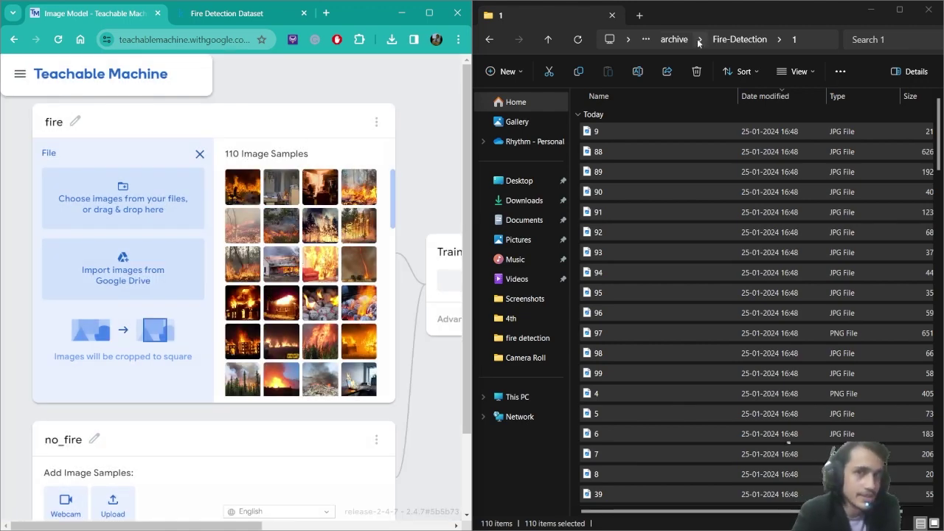
# Upload all images from the dataset's folder 0 as samples for the no_fire class.
pyautogui.click(489, 39)
pyautogui.click(612, 156)
pyautogui.doubleClick(612, 156)
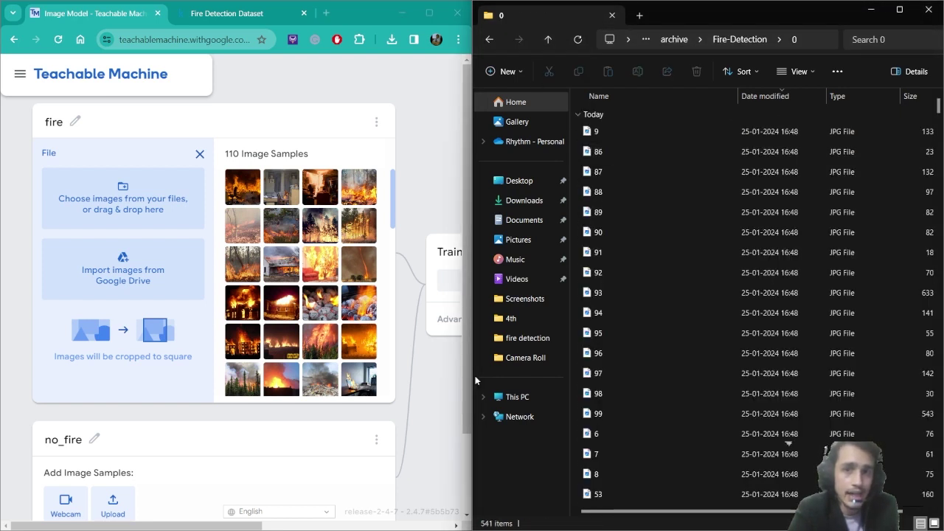
pyautogui.scroll(-2, 185, 479)
pyautogui.click(114, 413)
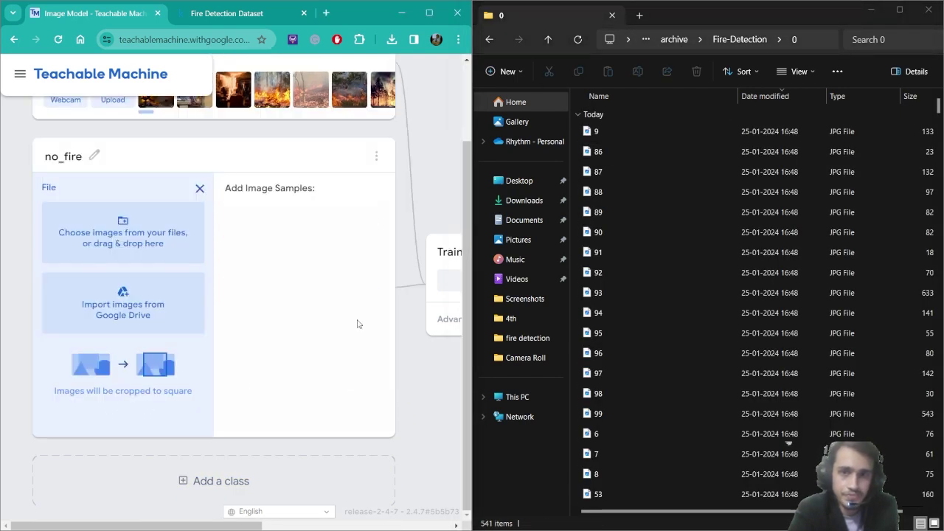
pyautogui.click(588, 115)
pyautogui.hotkey('ctrl', 'a')
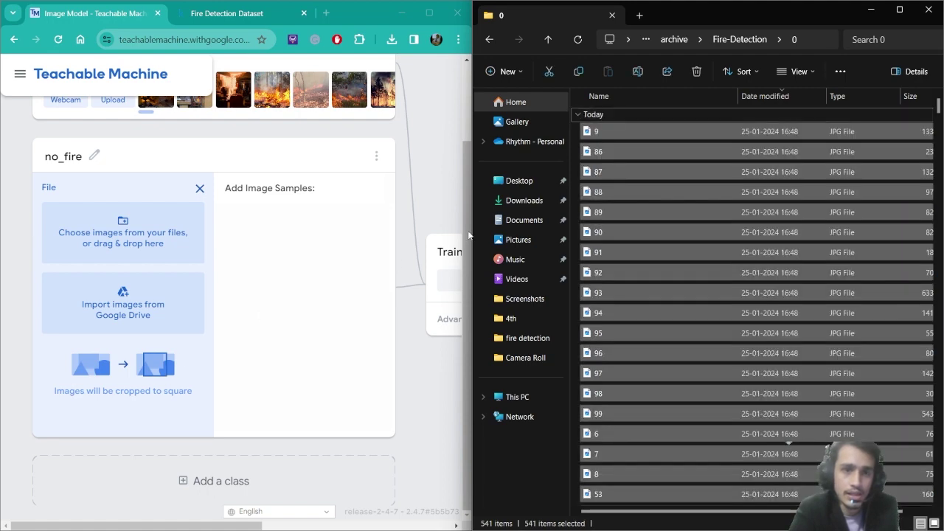
pyautogui.moveTo(651, 144); pyautogui.dragTo(72, 229)
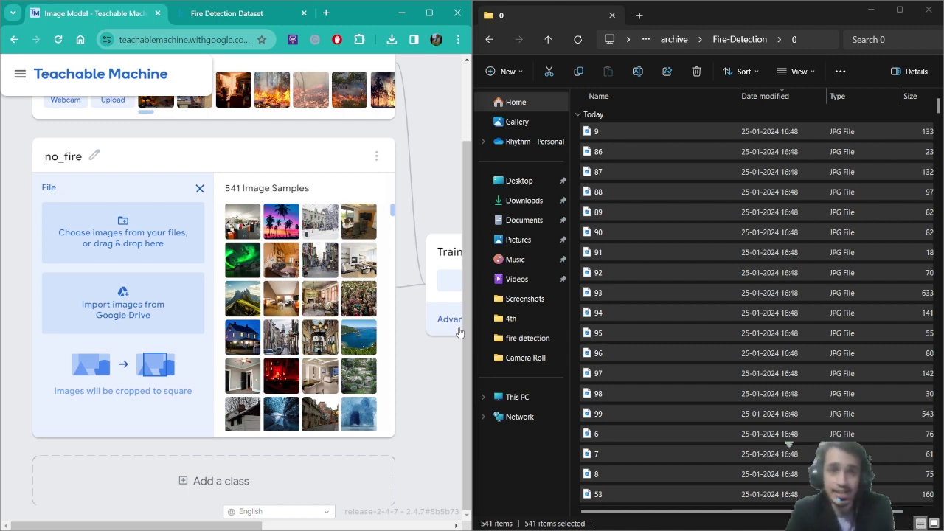
# Close the File Explorer window and maximize the browser to show the whole project.
pyautogui.scroll(2, 228, 334)
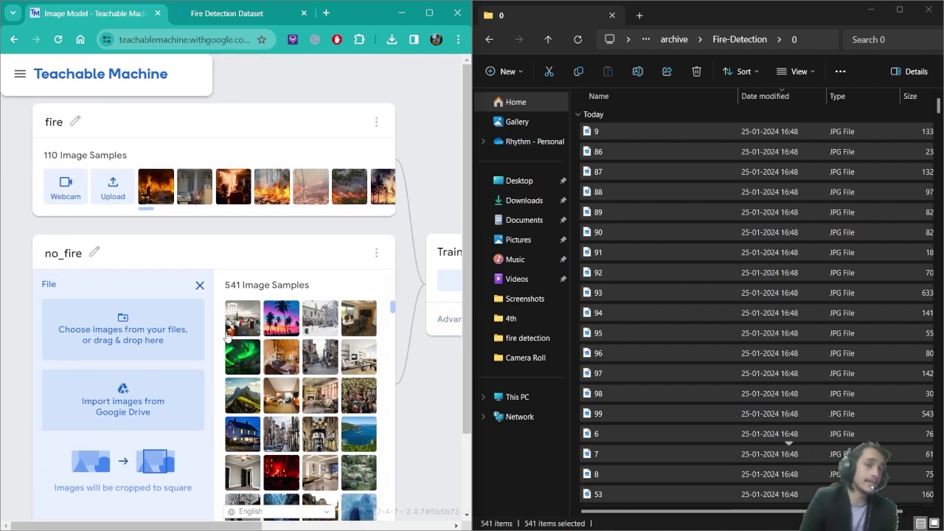
pyautogui.click(928, 9)
pyautogui.doubleClick(434, 12)
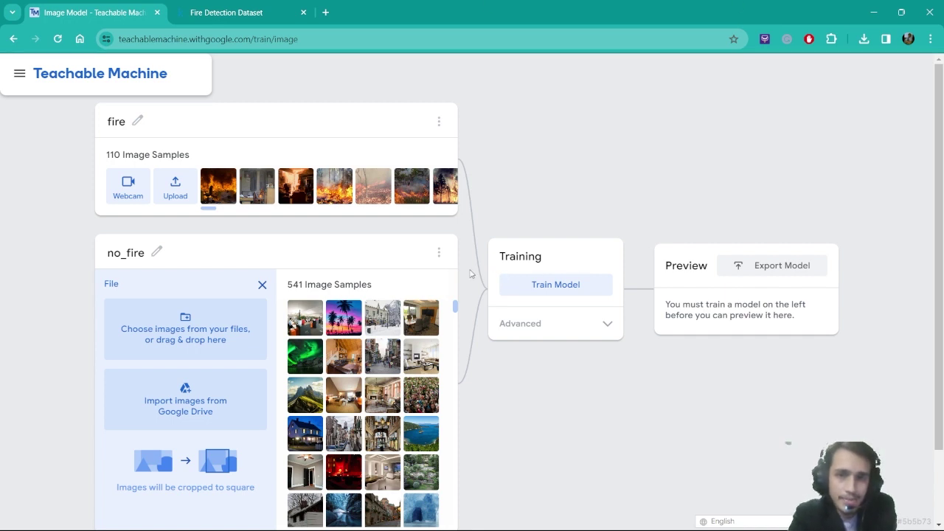
# Set the advanced training options to 25 epochs and a learning rate of 0.0001, and train the model.
pyautogui.click(560, 324)
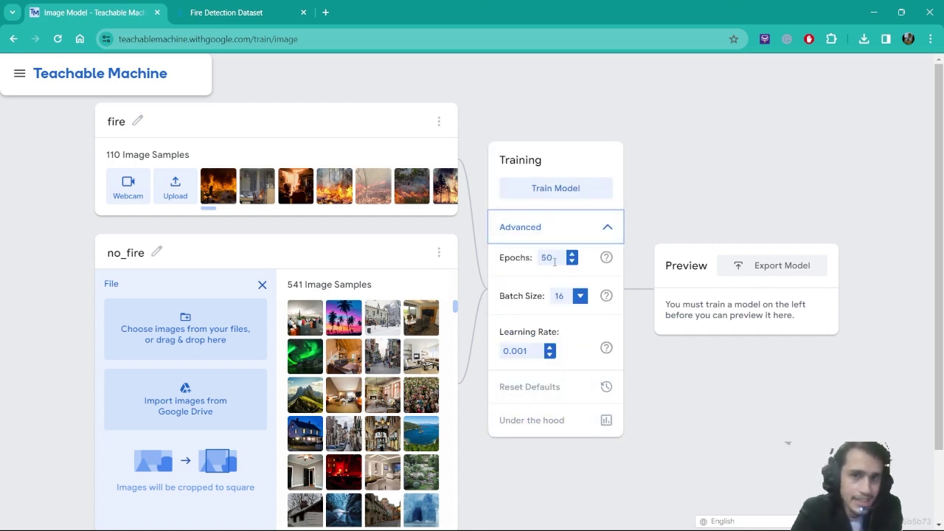
pyautogui.moveTo(559, 262); pyautogui.dragTo(513, 260)
pyautogui.write('25')
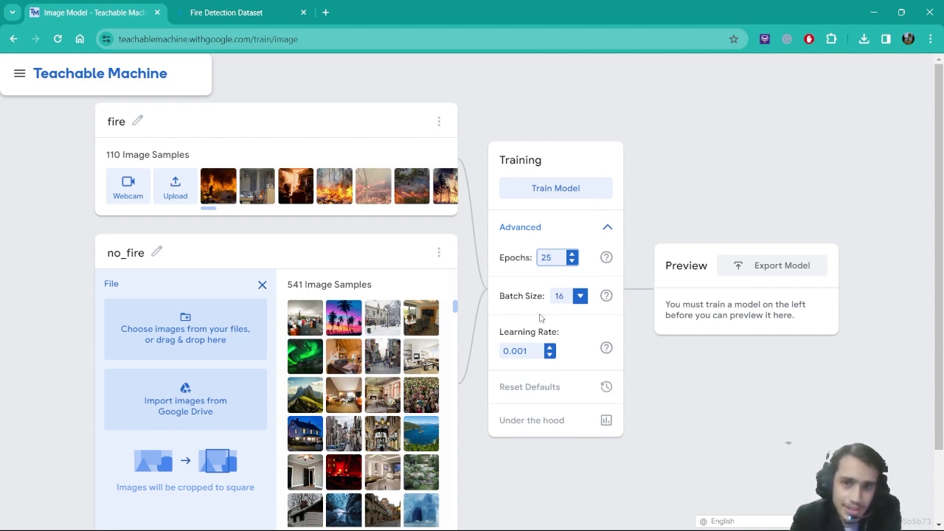
pyautogui.click(519, 350)
pyautogui.write('0')
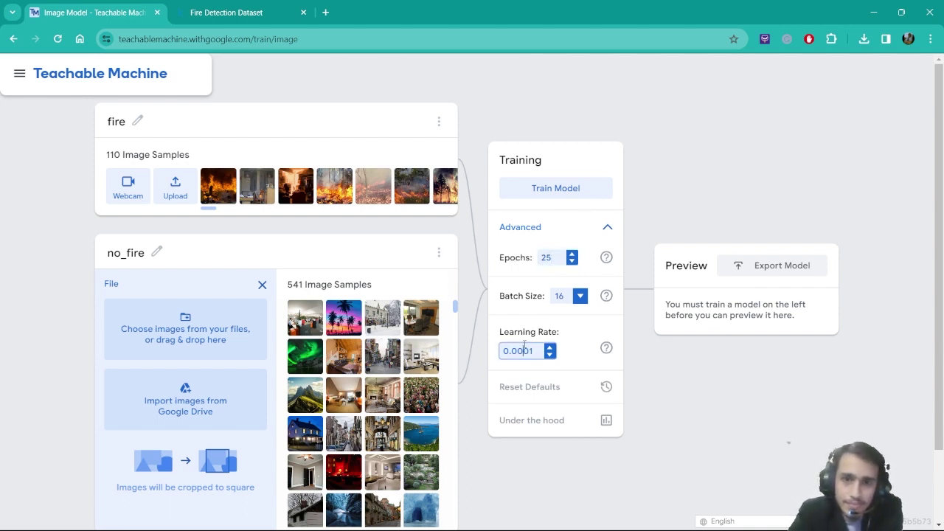
pyautogui.click(568, 189)
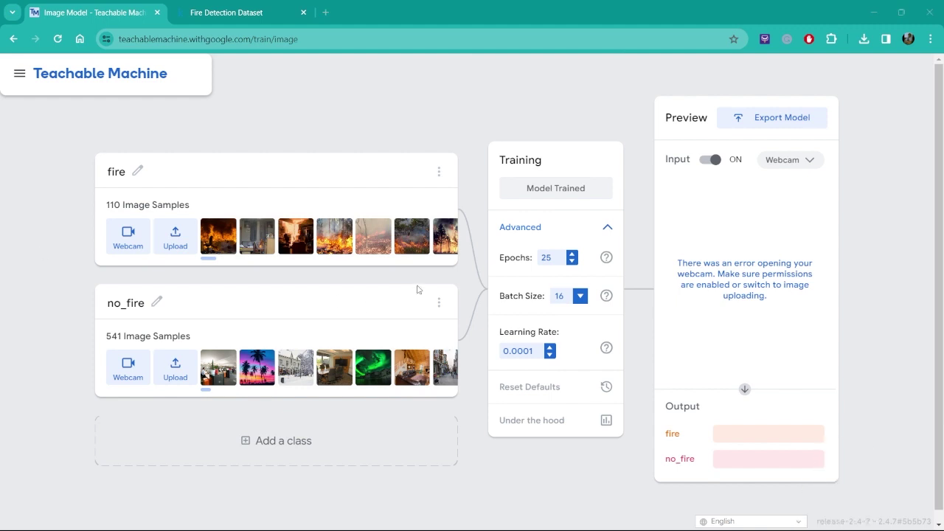
# Restart the preview's webcam input to test the trained model on live video, and switch the input off.
pyautogui.click(709, 162)
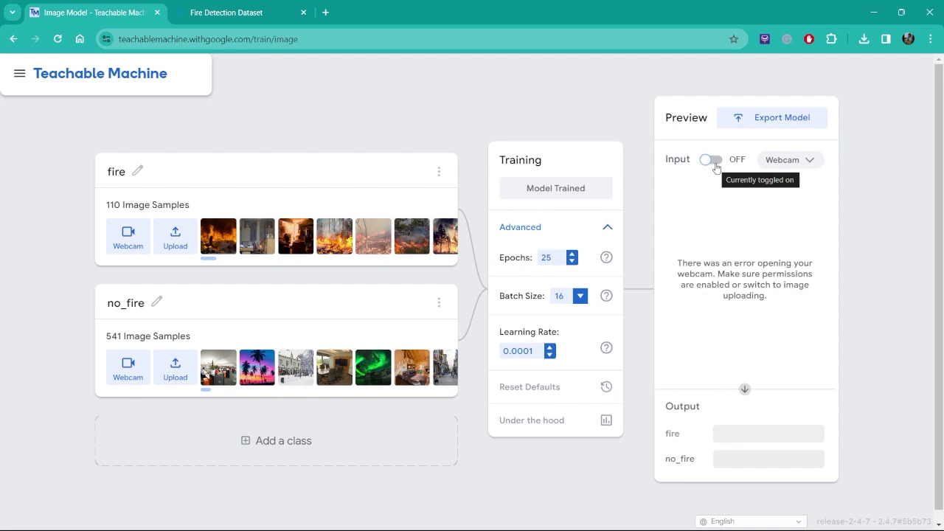
pyautogui.click(713, 161)
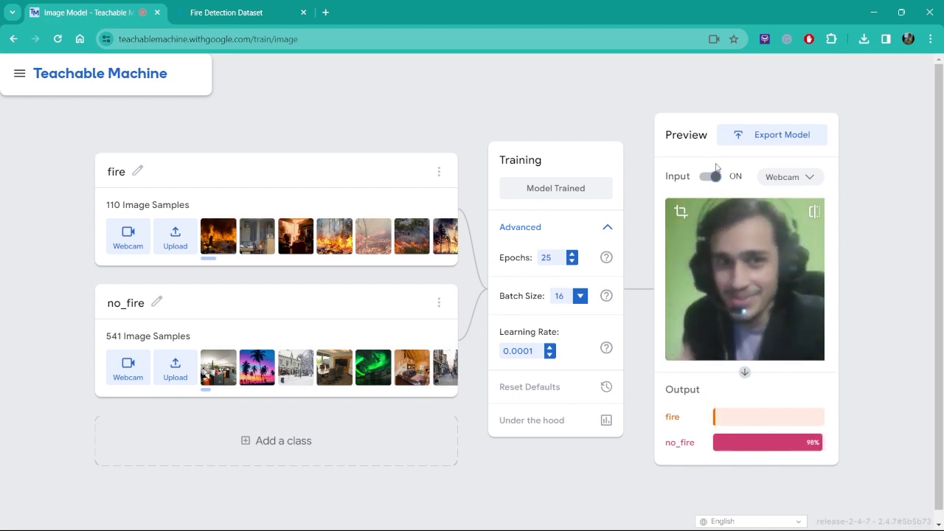
pyautogui.click(711, 177)
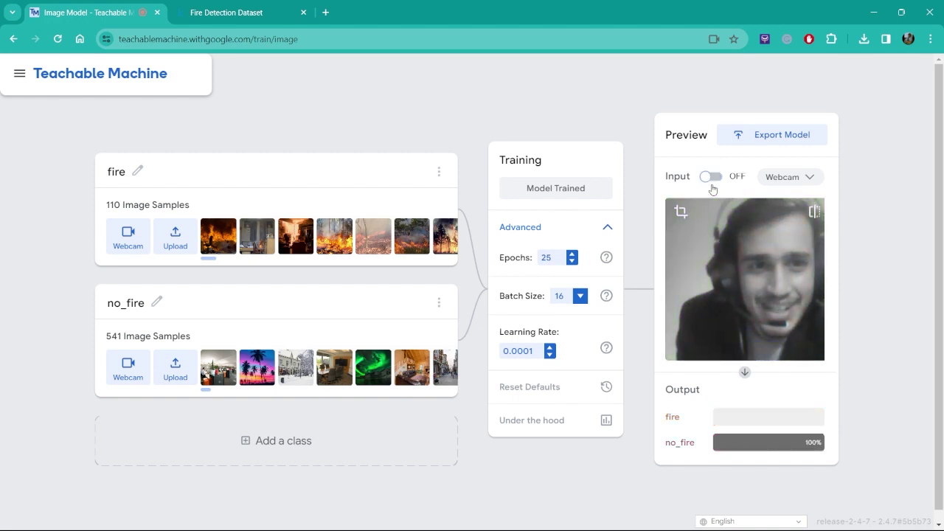
# Export the model as TensorFlow with Keras conversion, show the OpenCV Keras snippet and start the model download.
pyautogui.click(769, 133)
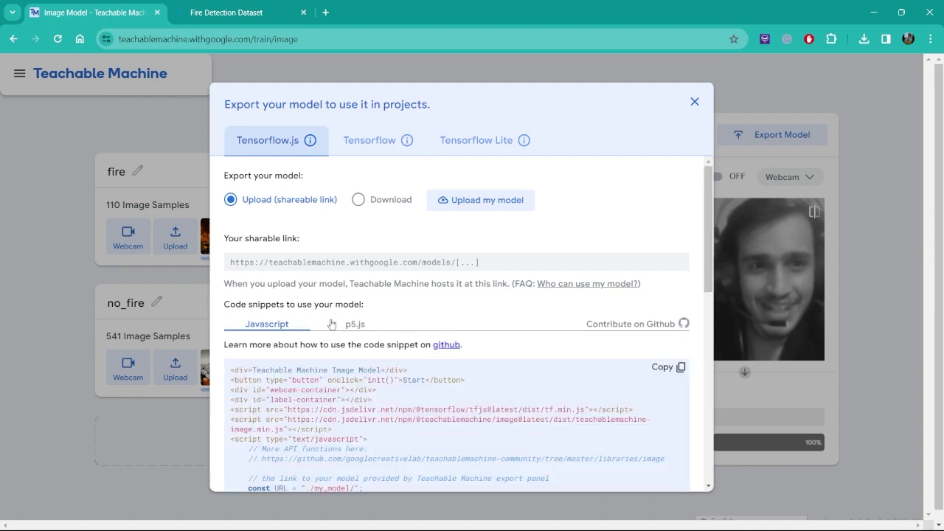
pyautogui.click(374, 141)
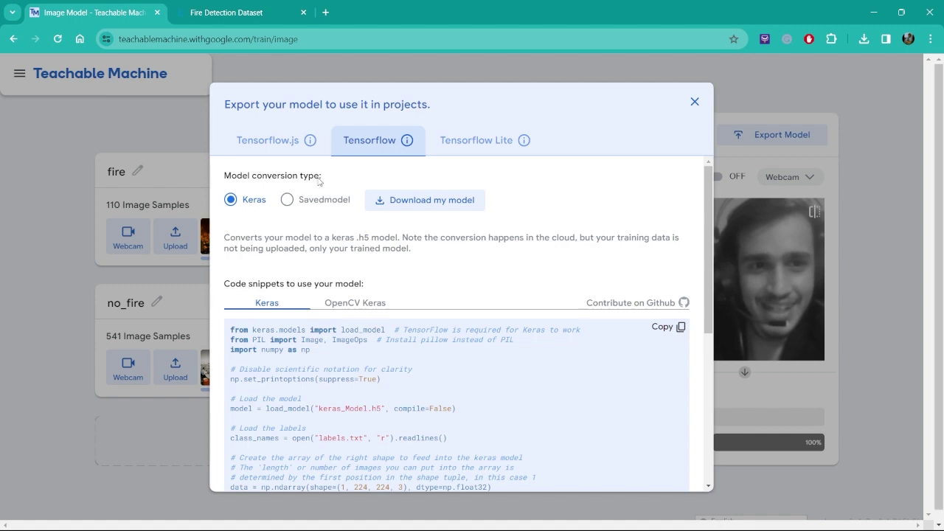
pyautogui.click(351, 307)
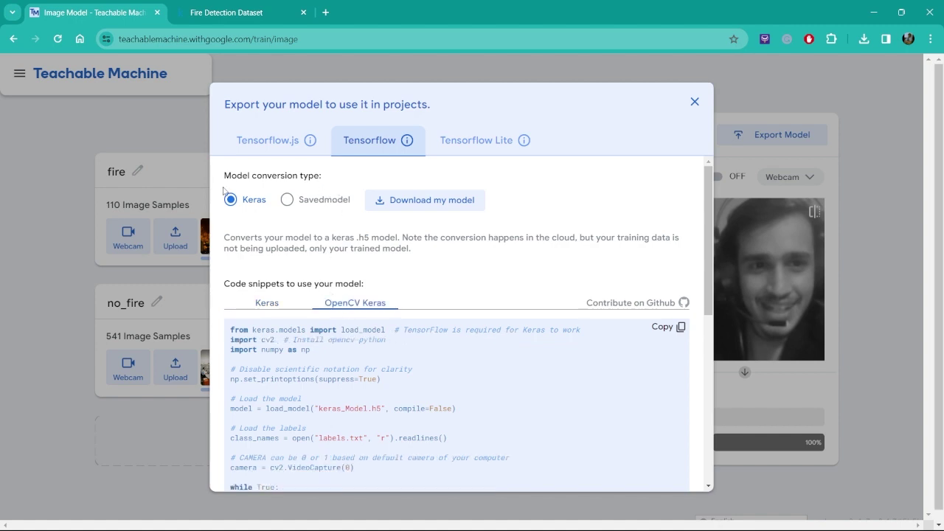
pyautogui.click(442, 201)
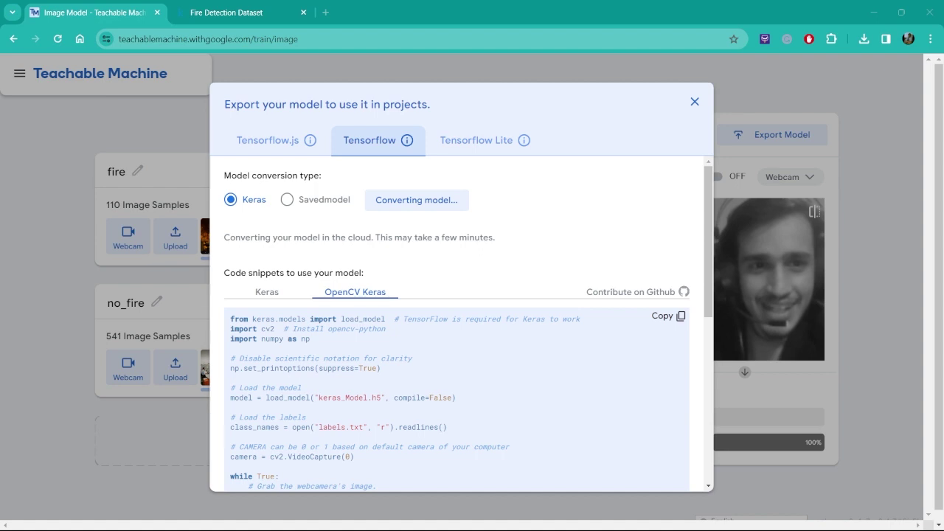
# Copy the complete OpenCV Keras code snippet from the model export dialog.
pyautogui.click(279, 368)
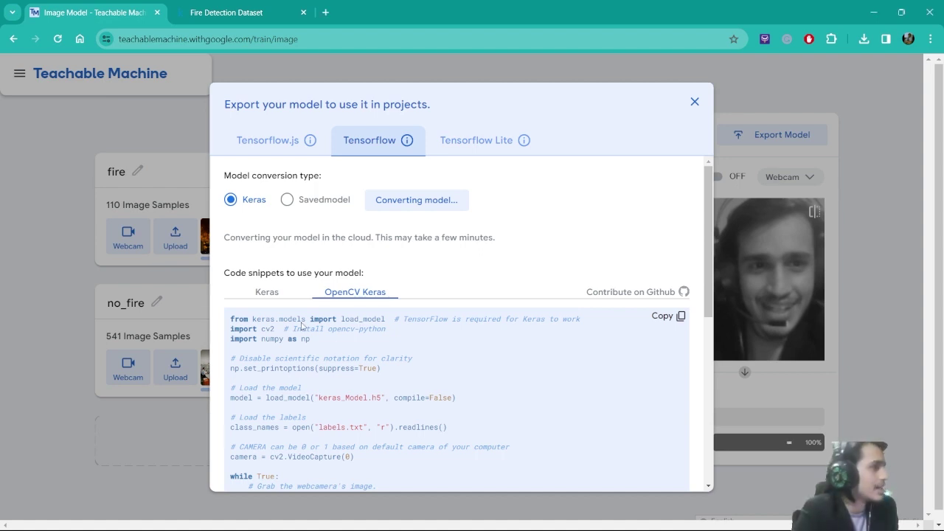
pyautogui.click(680, 320)
pyautogui.scroll(-5, 513, 474)
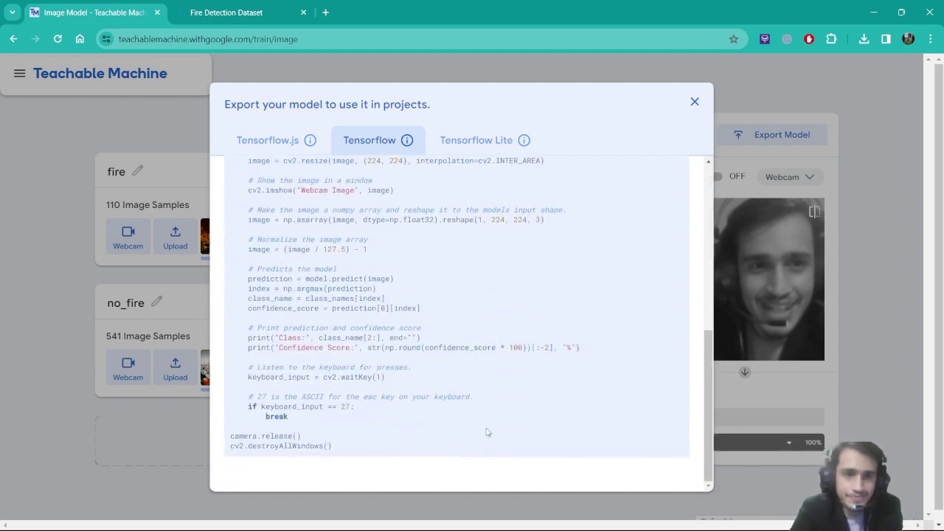
pyautogui.moveTo(448, 438); pyautogui.dragTo(433, 416)
pyautogui.hotkey('ctrl', 'a')
pyautogui.scroll(10, 434, 415)
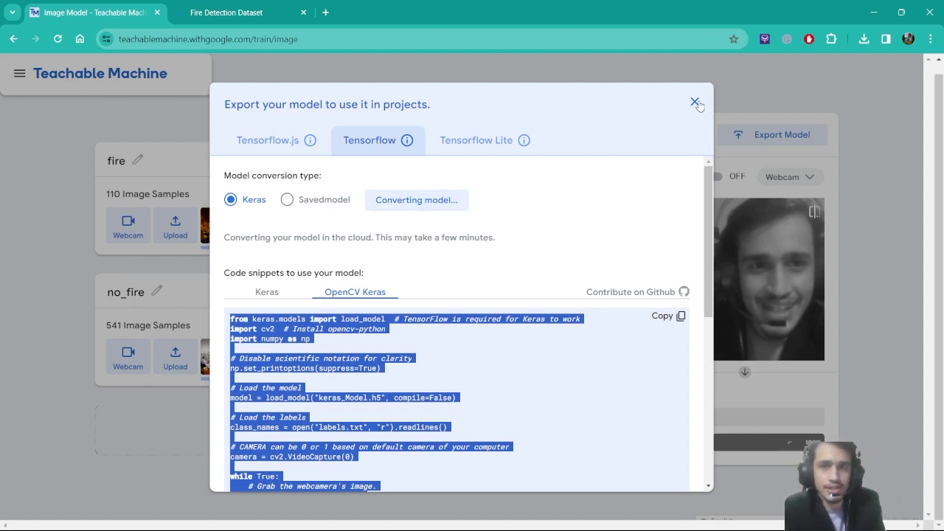
# Close the export dialog, minimize the browser and switch to Anaconda Navigator.
pyautogui.click(695, 102)
pyautogui.click(870, 16)
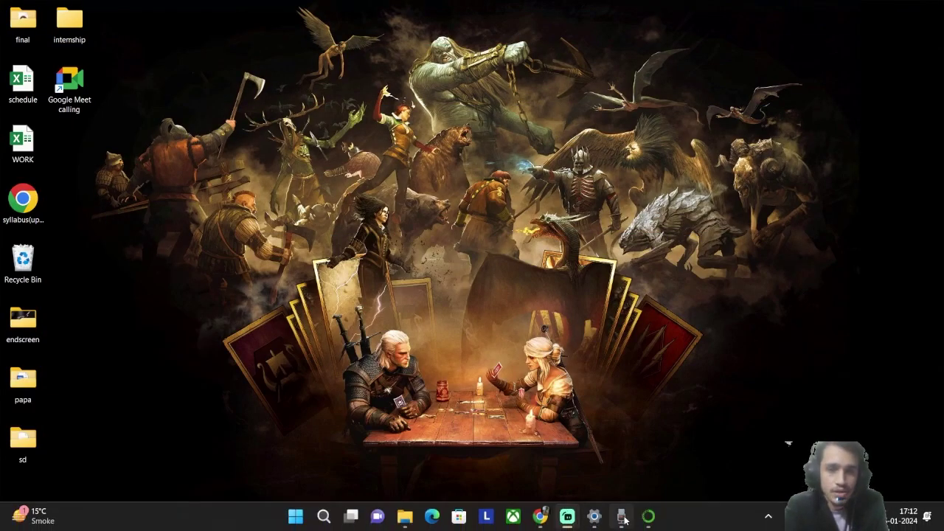
pyautogui.click(648, 516)
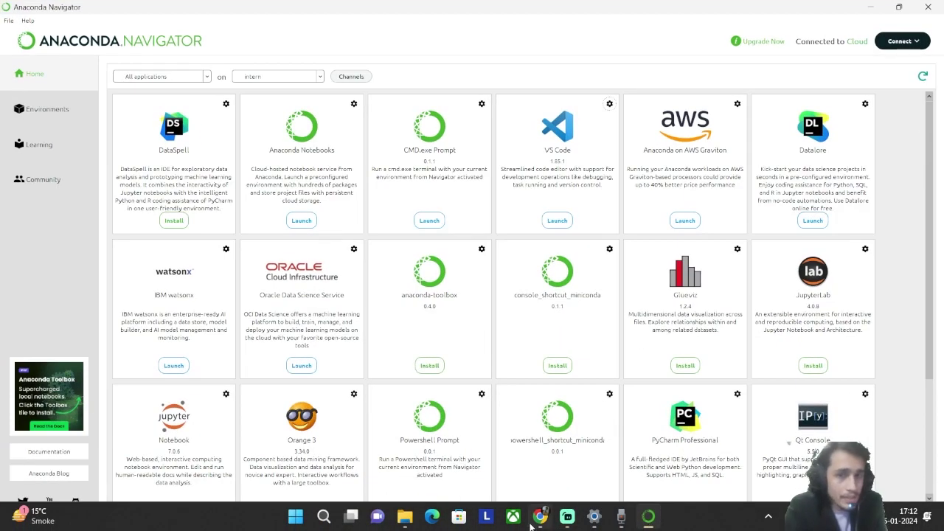
pyautogui.moveTo(553, 520)
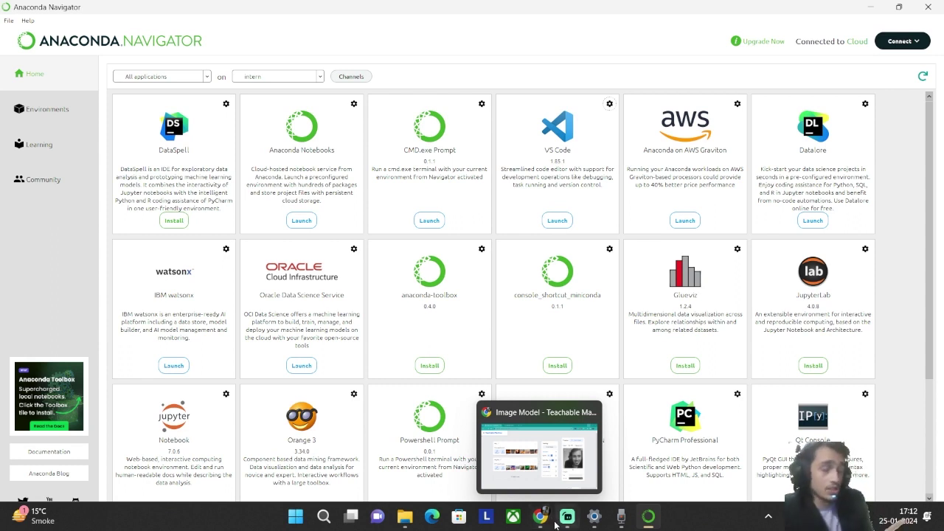
pyautogui.moveTo(636, 516)
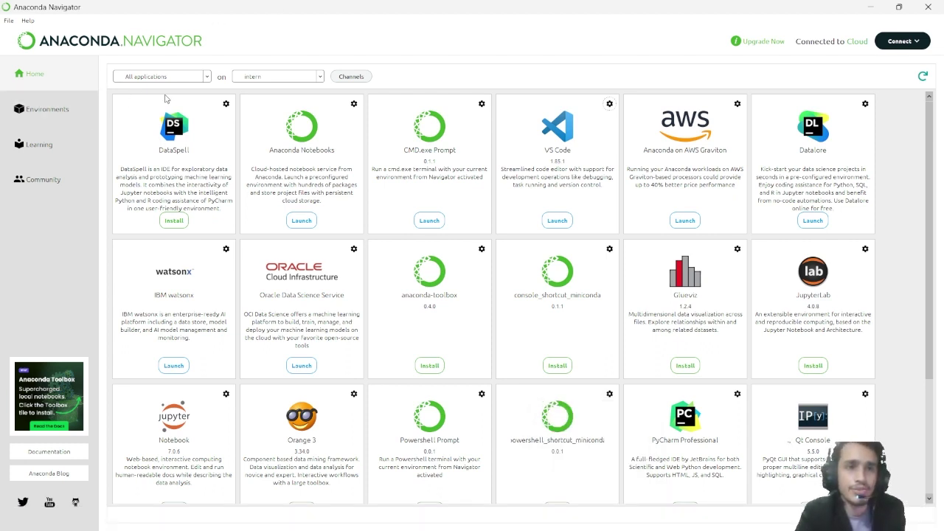
# Check the environments list and launch VS Code from the intern environment.
pyautogui.click(81, 103)
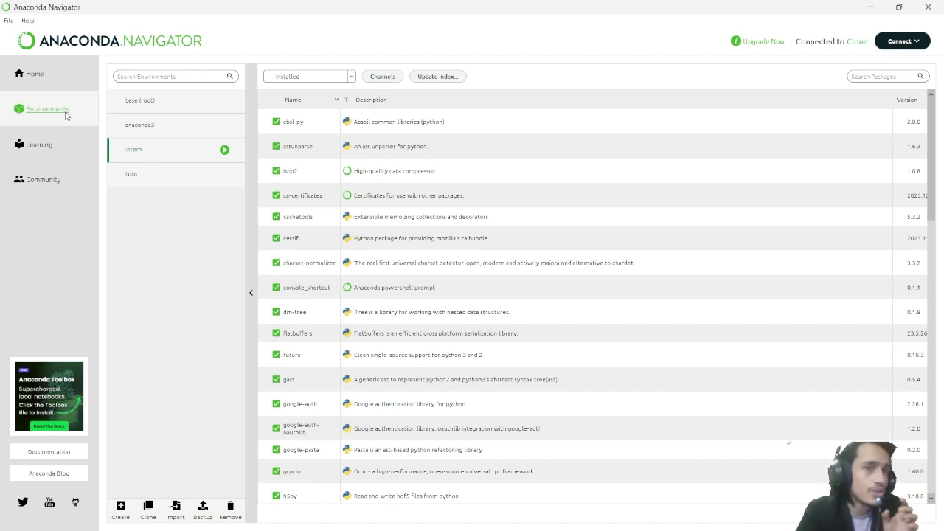
pyautogui.click(78, 82)
pyautogui.click(557, 221)
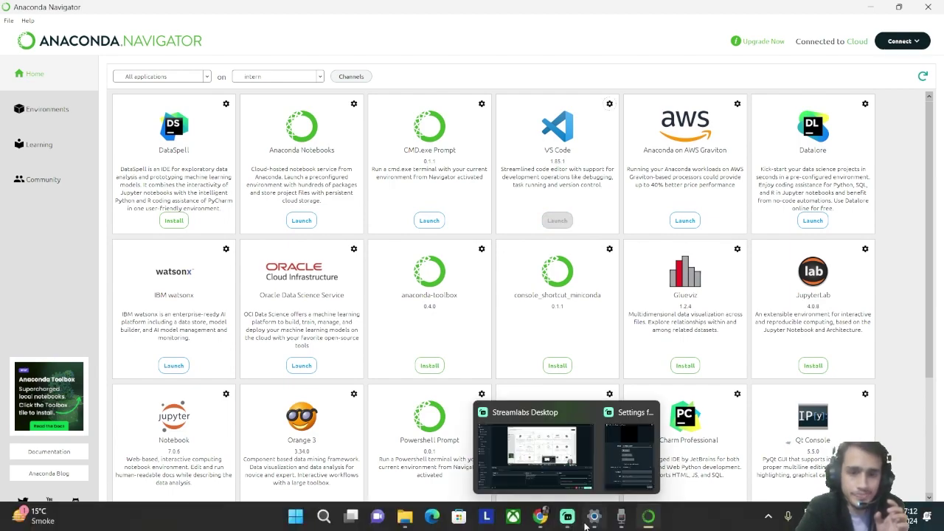
pyautogui.moveTo(613, 489)
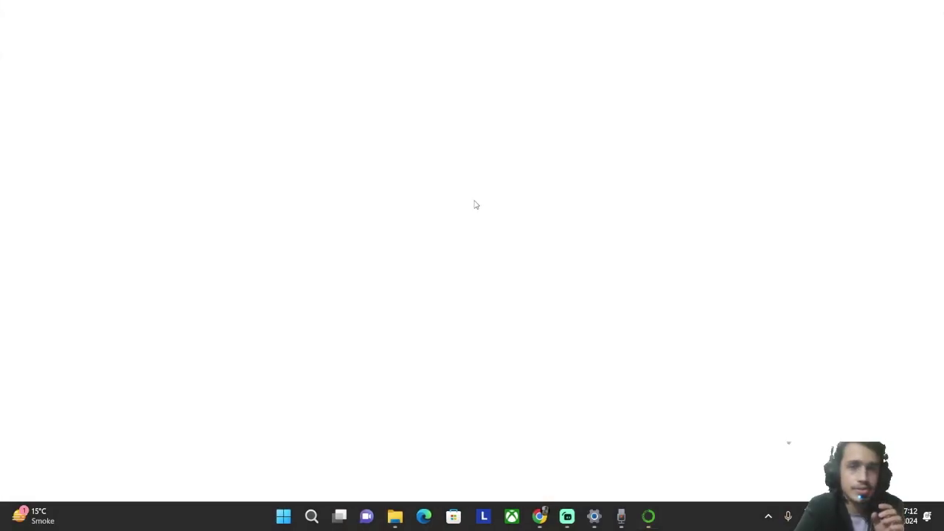
# Paste the copied OpenCV Keras code into qw.py and review it from the imports to the last line.
pyautogui.hotkey('ctrl', 'v')
pyautogui.hotkey('ctrl', 'a')
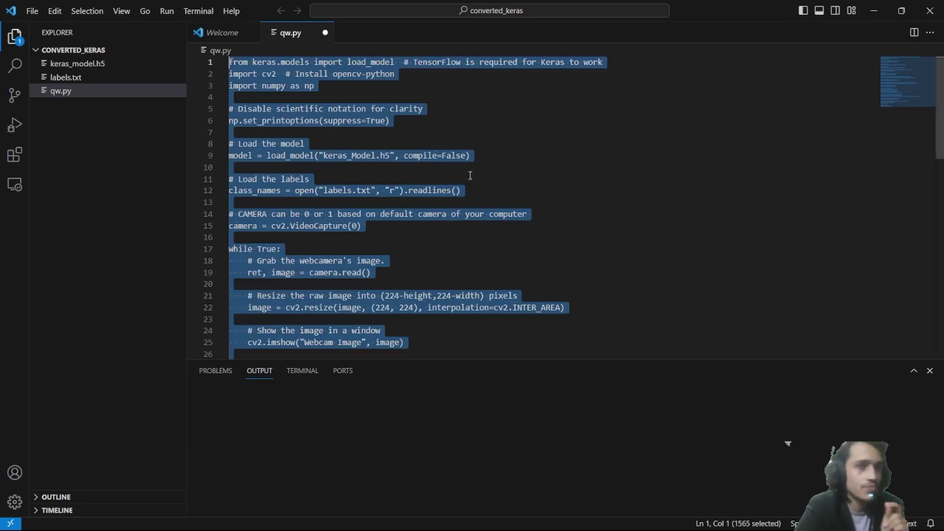
pyautogui.moveTo(562, 94); pyautogui.dragTo(590, 1)
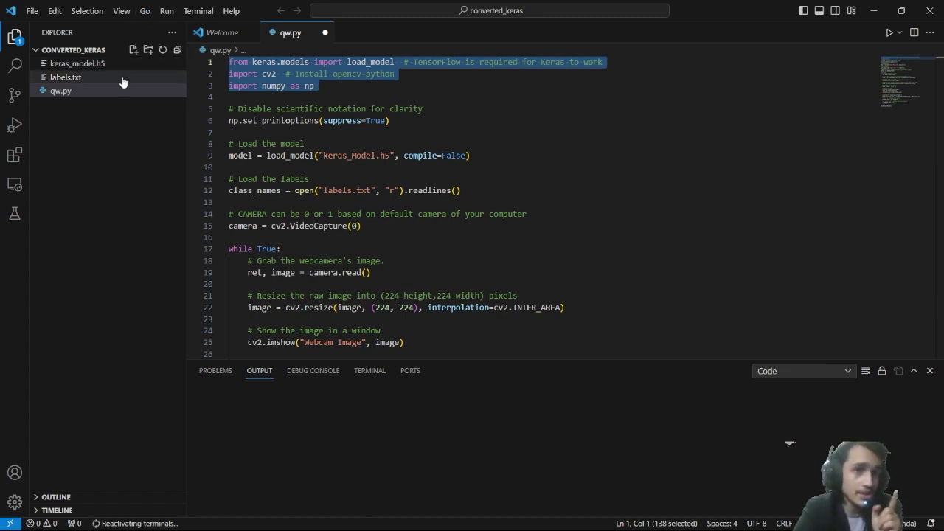
pyautogui.scroll(-9, 501, 317)
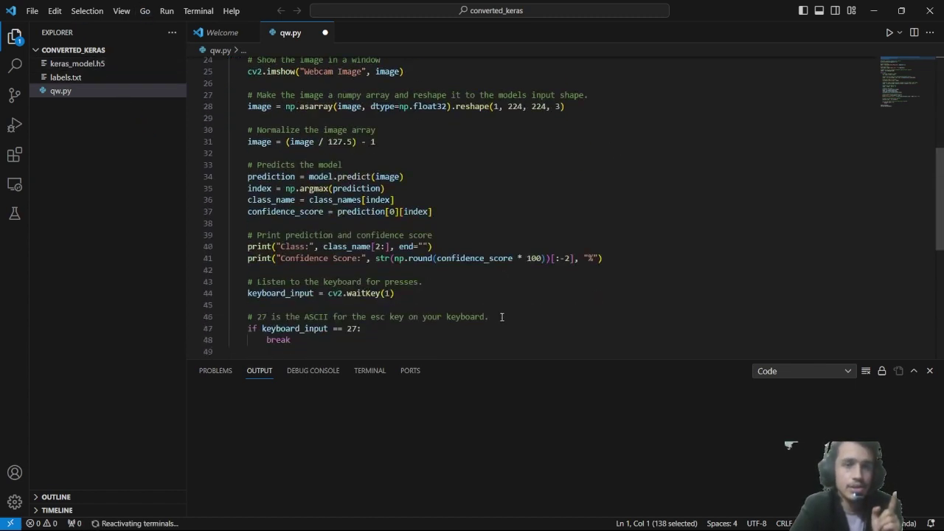
pyautogui.scroll(-1, 204, 307)
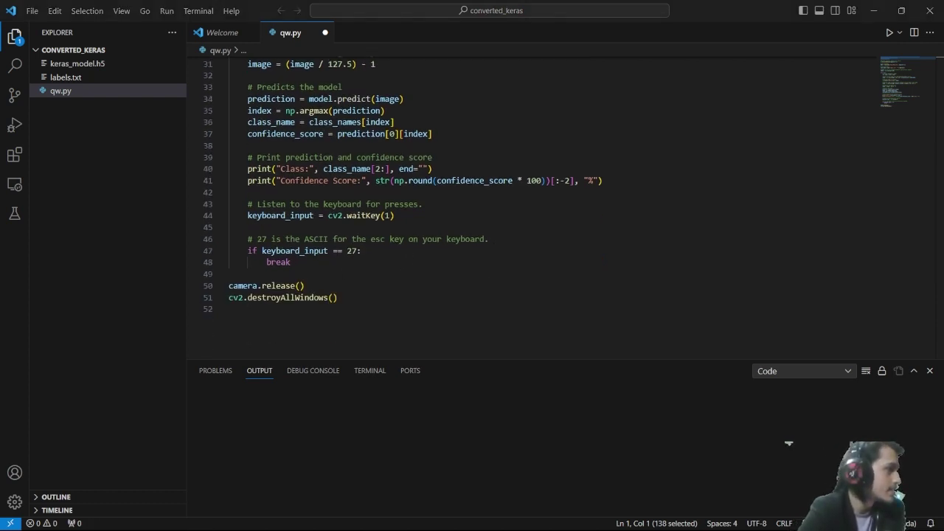
pyautogui.scroll(-1, 364, 302)
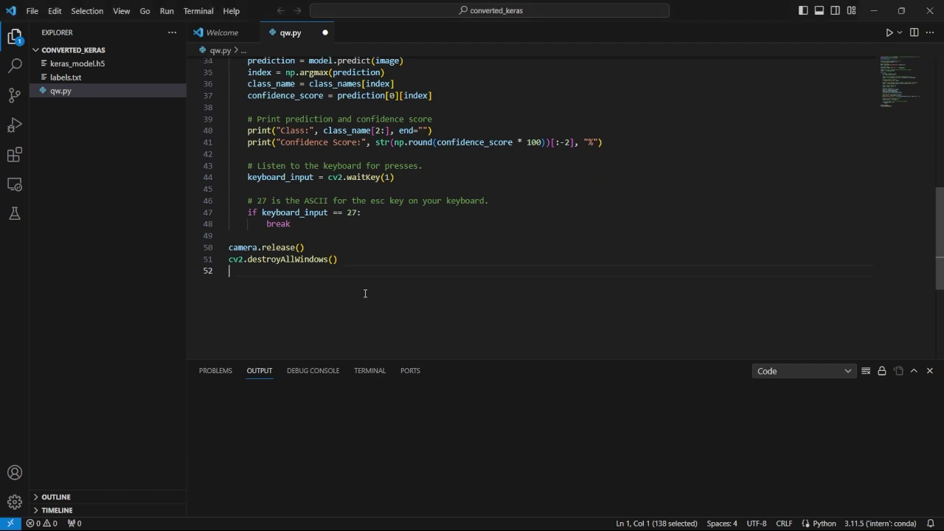
# Run all the code in qw.py to classify the webcam feed, and stop the execution.
pyautogui.hotkey('ctrl', 'a')
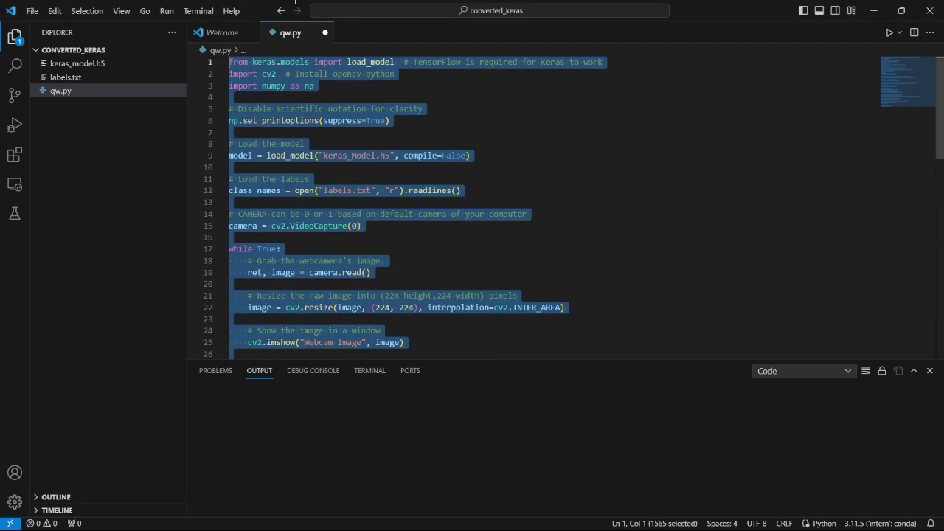
pyautogui.click(888, 33)
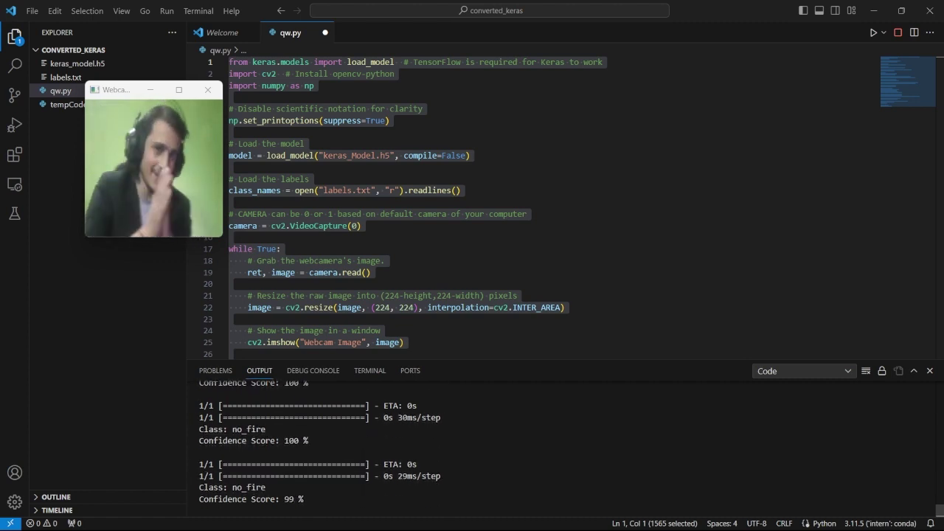
pyautogui.click(898, 33)
pyautogui.click(898, 32)
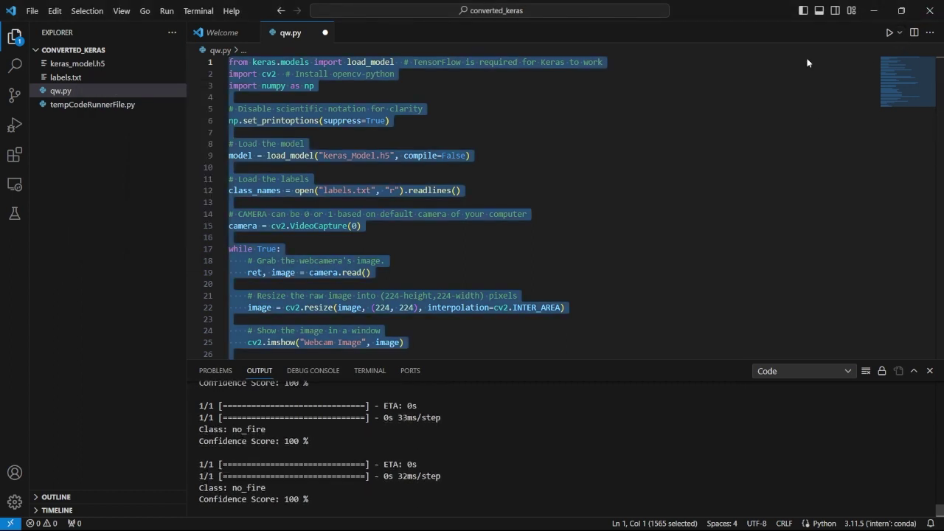